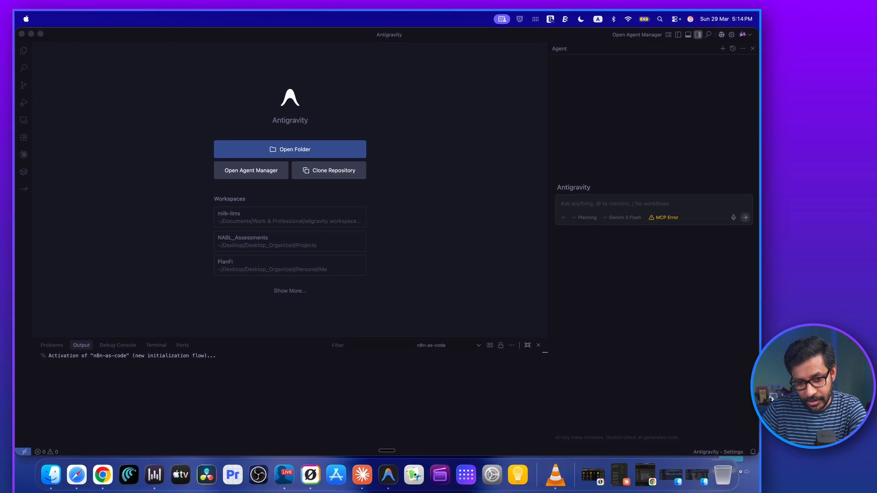
# Switch to Antigravity and open the Receipts folder on the Desktop as the workspace.
pyautogui.click(388, 480)
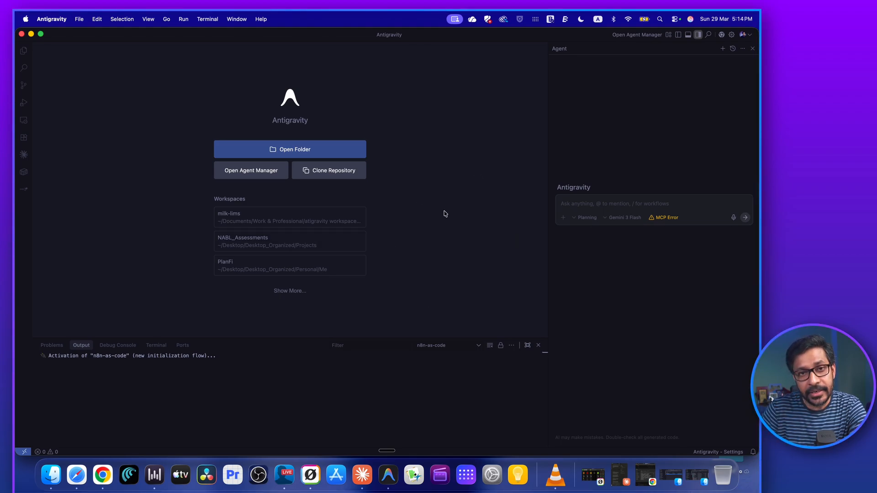
pyautogui.click(293, 150)
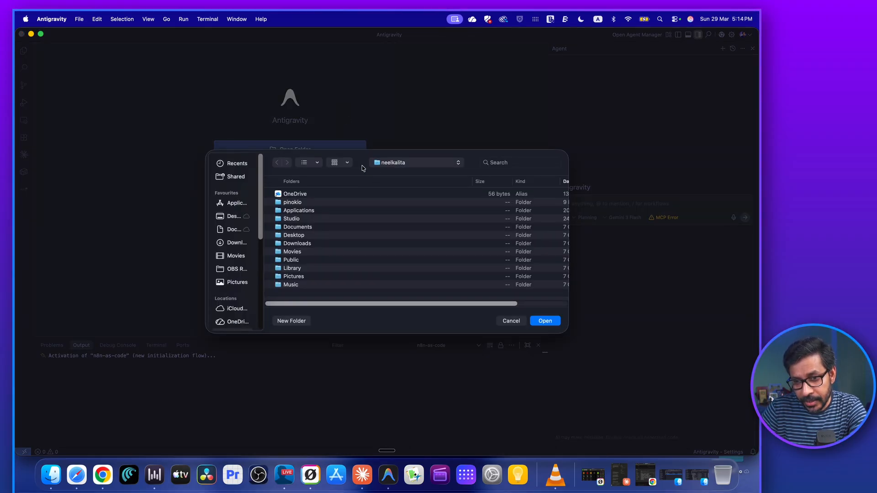
pyautogui.click(233, 216)
pyautogui.scroll(-1, 349, 262)
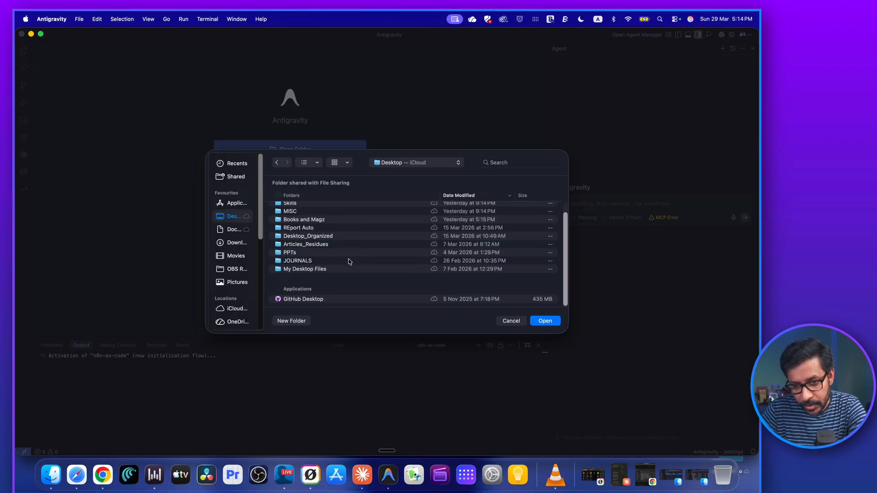
pyautogui.scroll(1, 350, 262)
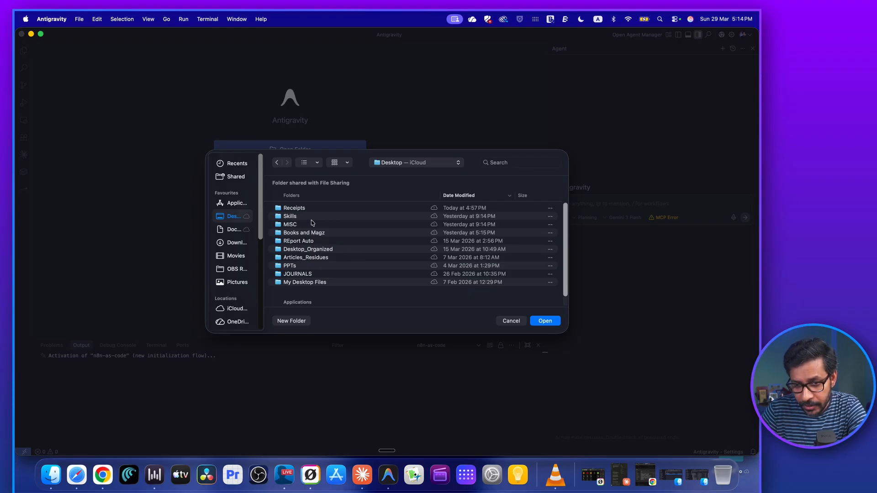
pyautogui.scroll(-1, 353, 255)
pyautogui.scroll(1, 353, 255)
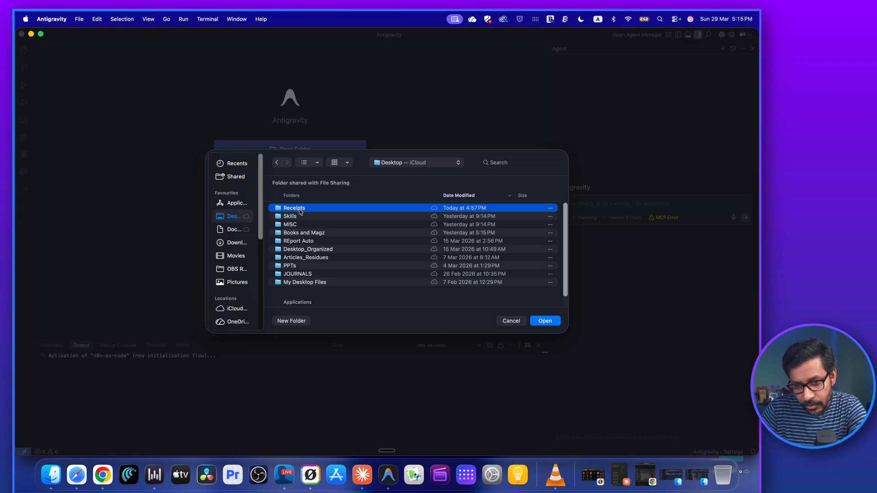
pyautogui.doubleClick(294, 208)
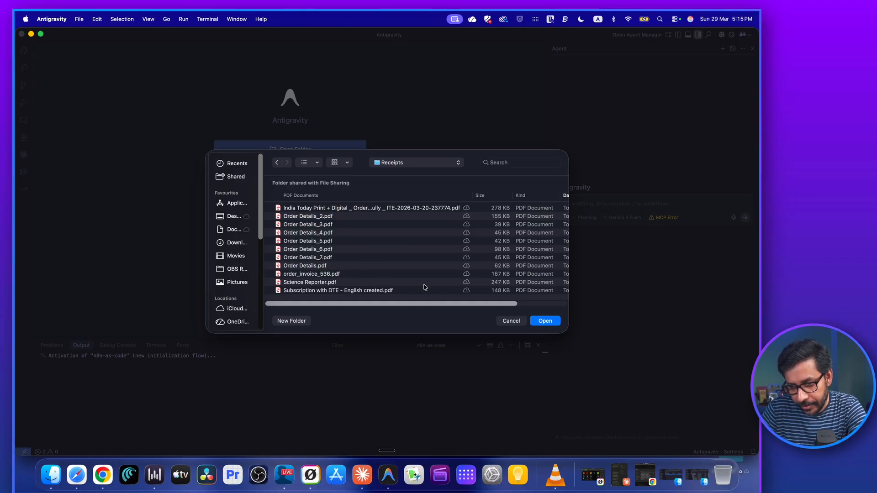
pyautogui.click(546, 322)
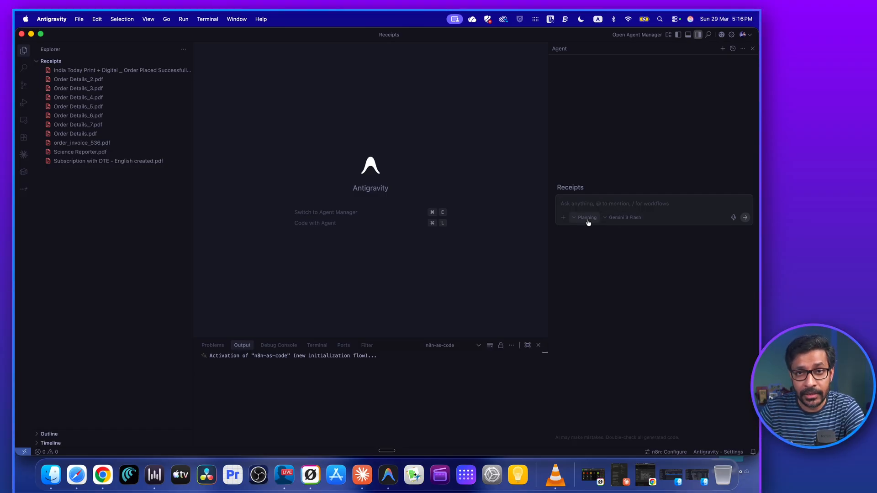
# Set the agent's conversation mode to Planning and its model to Gemini 3 Flash.
pyautogui.click(588, 219)
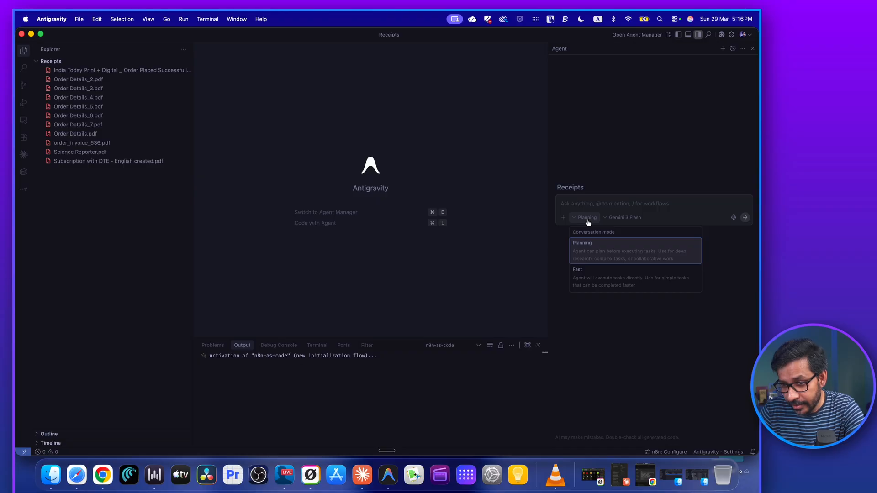
pyautogui.click(605, 247)
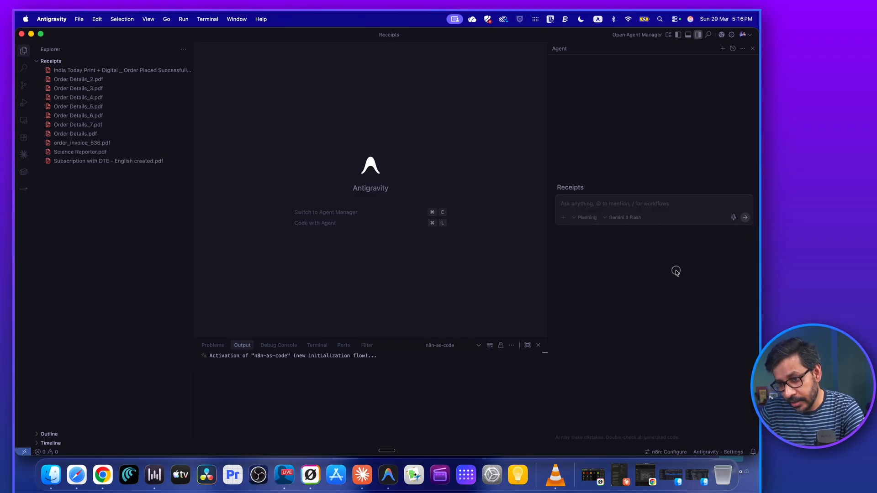
pyautogui.click(653, 204)
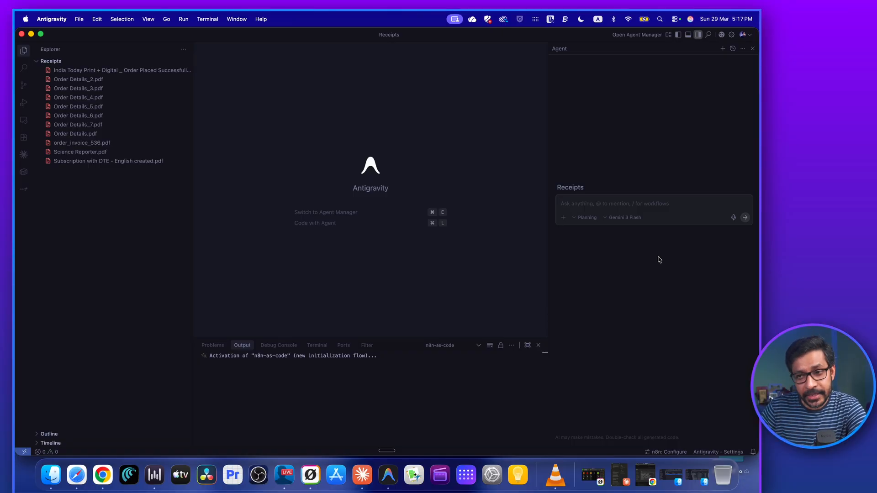
pyautogui.click(631, 221)
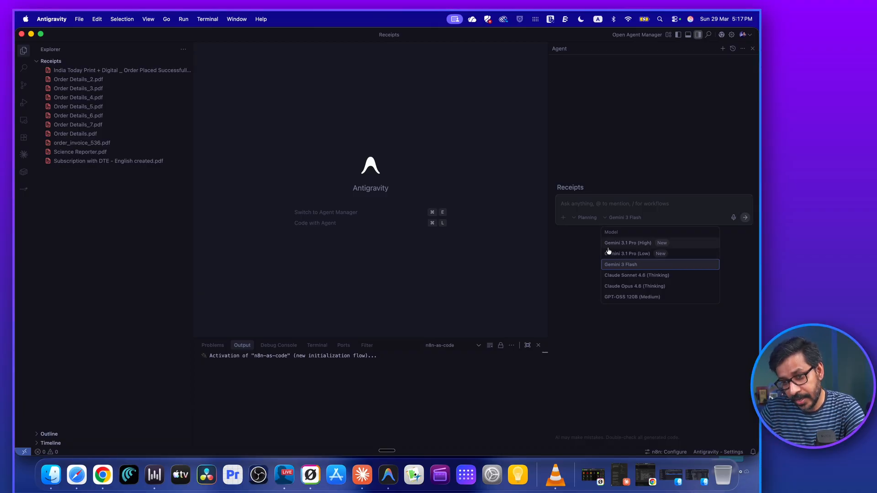
pyautogui.click(645, 266)
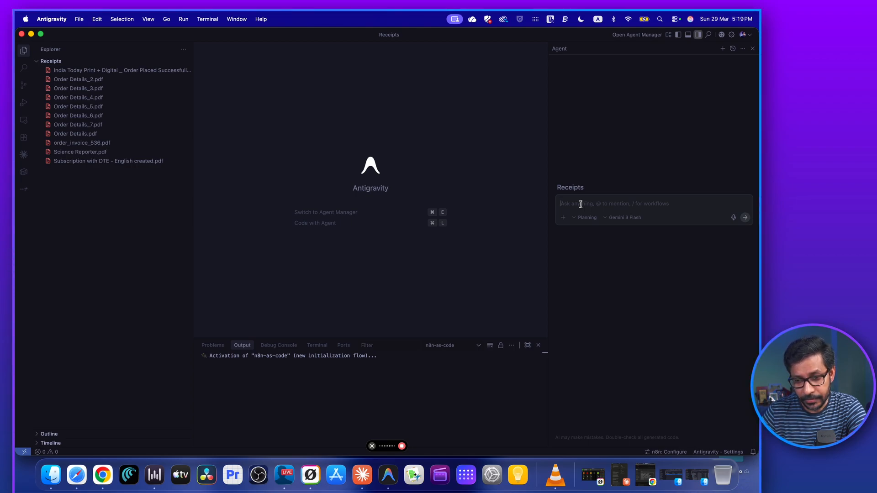
# Prompt the agent to go through all receipts and tabulate purchases by type, with total amount spent and subscription renewal dates.
pyautogui.press('fn')
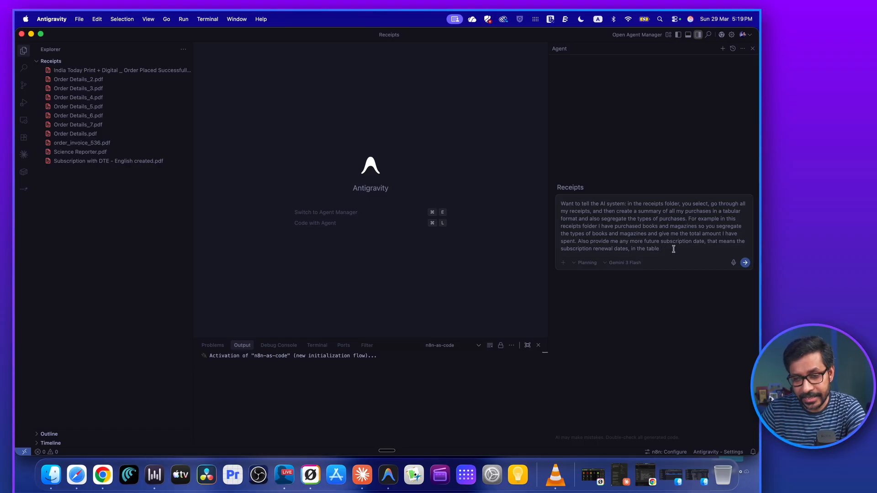
pyautogui.moveTo(672, 248); pyautogui.dragTo(562, 204)
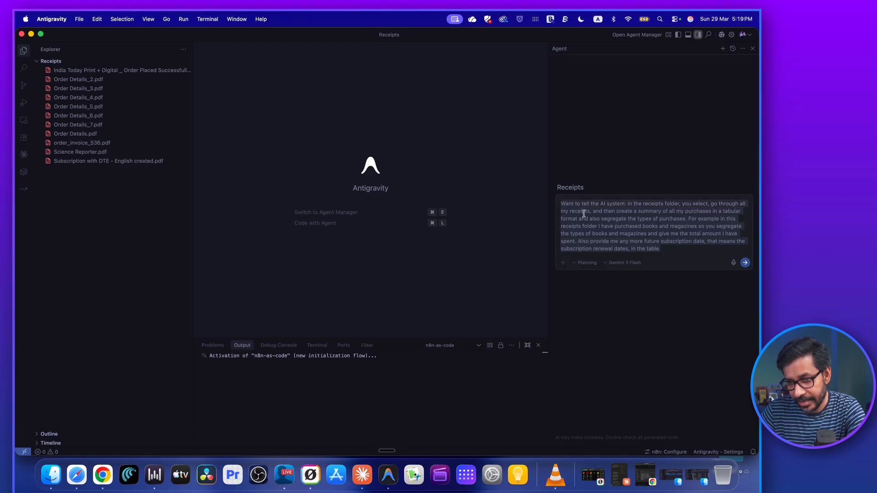
pyautogui.click(746, 264)
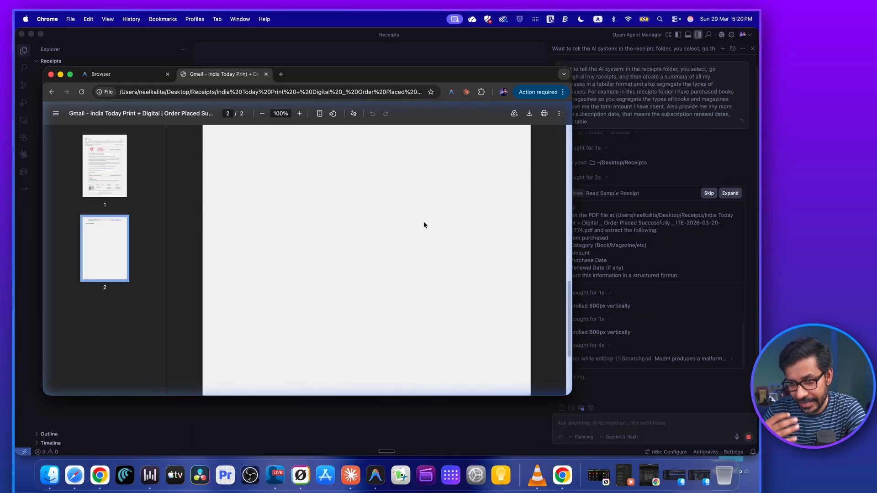
# Look through the India Today receipt PDF in the agent's Chrome window and leave that window minimized.
pyautogui.click(61, 75)
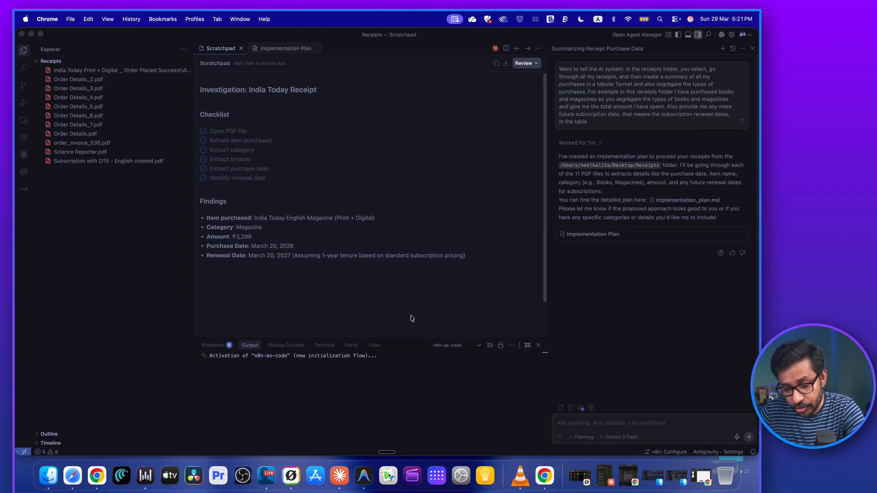
pyautogui.click(545, 478)
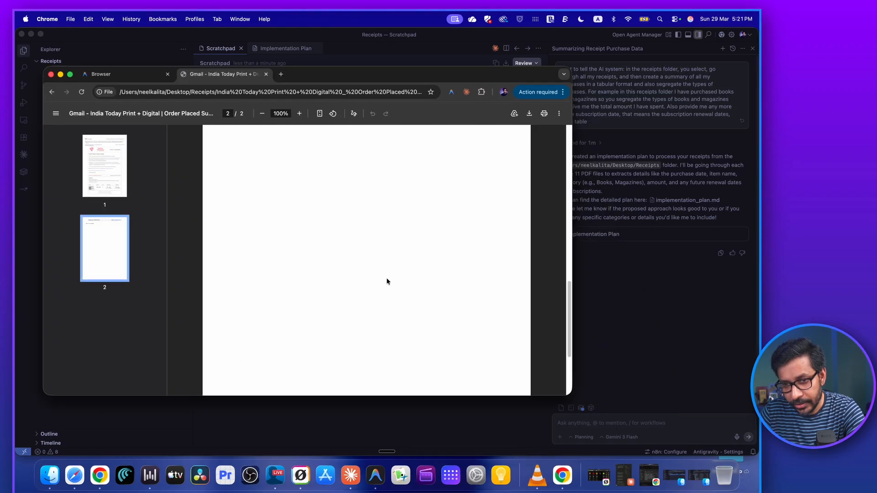
pyautogui.scroll(10, 358, 250)
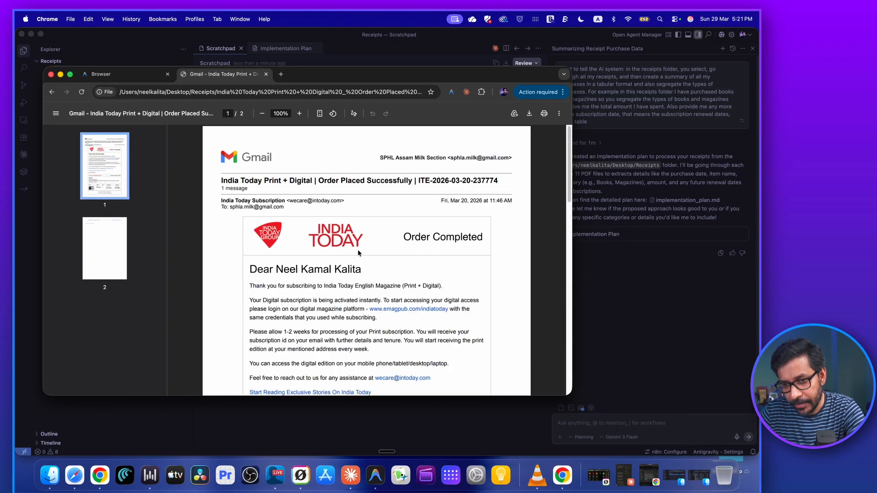
pyautogui.scroll(-10, 358, 249)
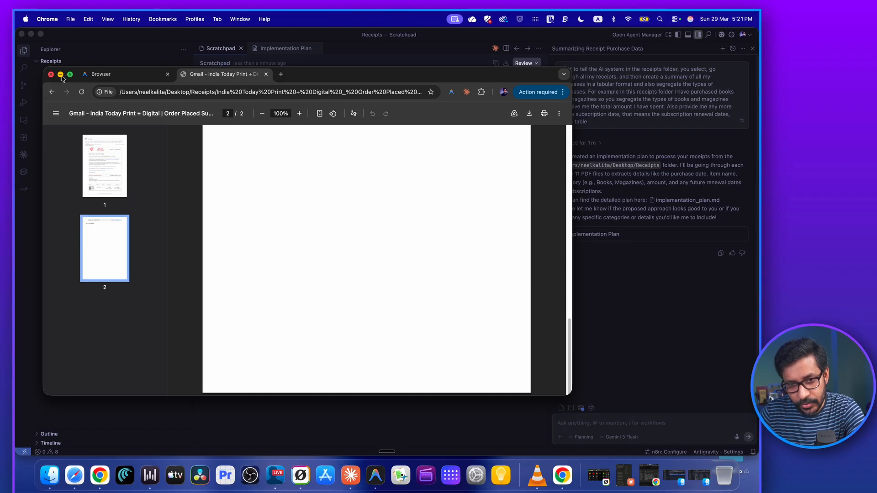
pyautogui.moveTo(70, 74)
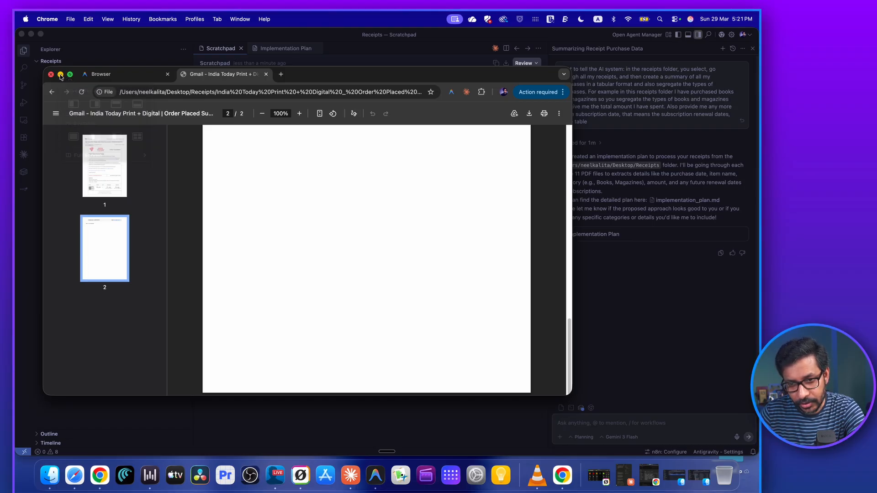
pyautogui.click(60, 75)
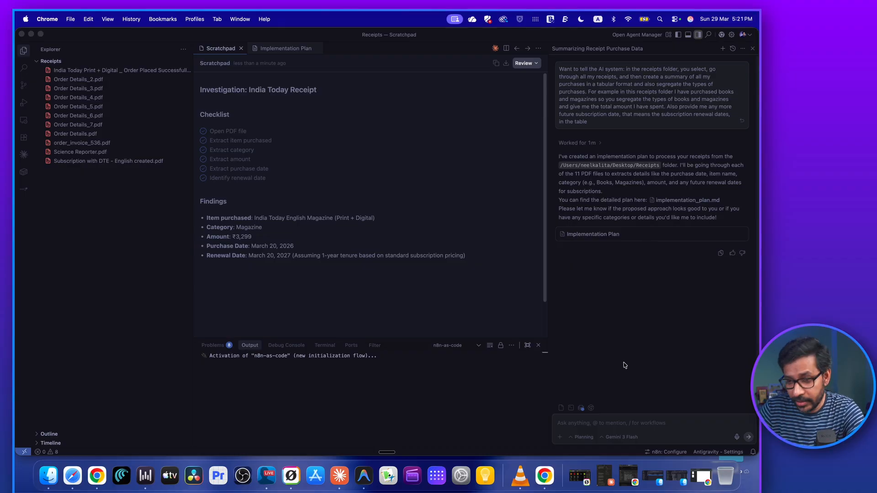
# Submit the review comment "ok" on the Scratchpad and allow the agent to run its proposed pip list command.
pyautogui.click(601, 424)
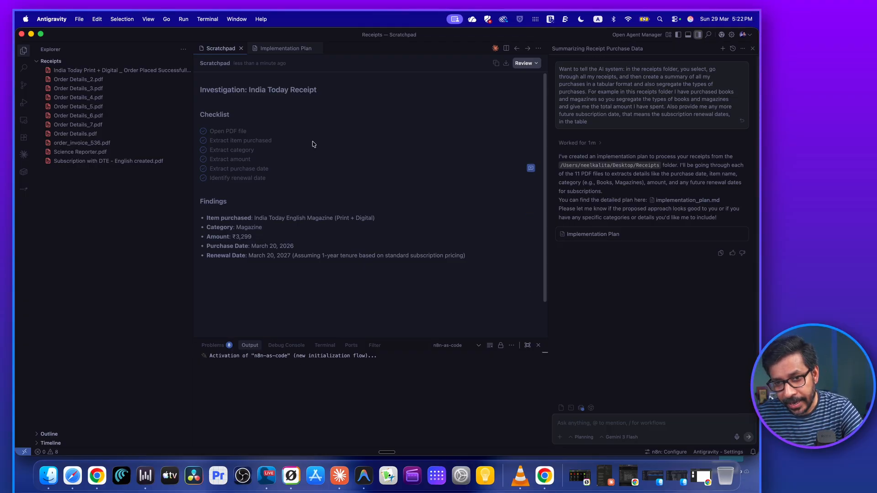
pyautogui.click(524, 63)
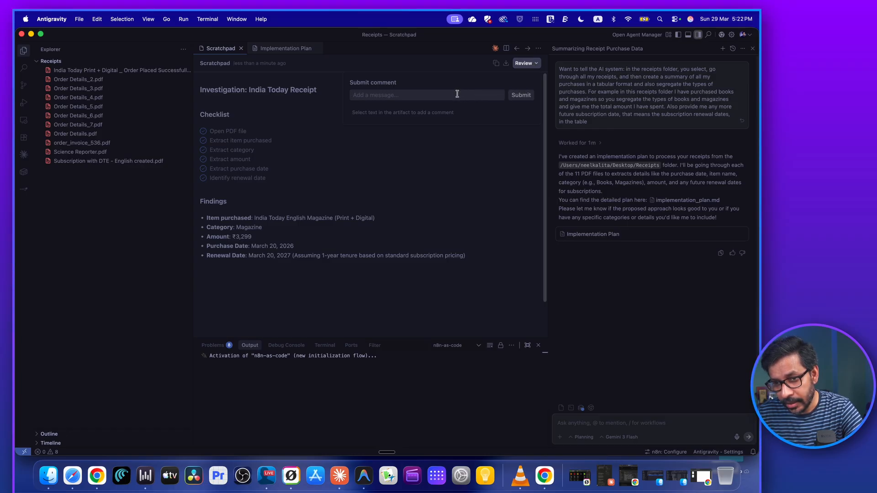
pyautogui.write('ok')
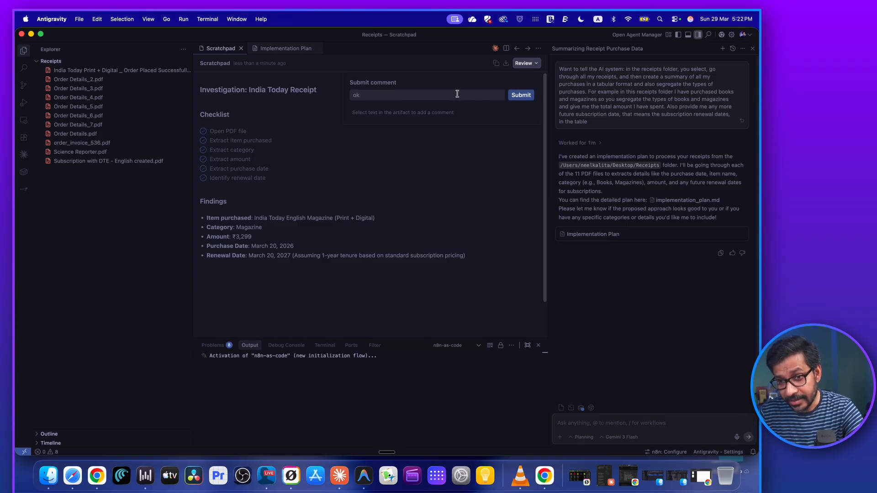
pyautogui.click(522, 97)
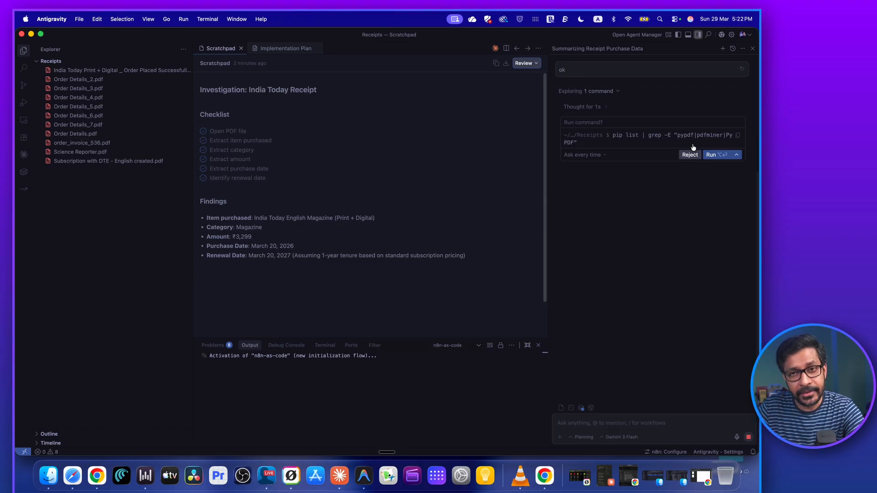
pyautogui.click(714, 155)
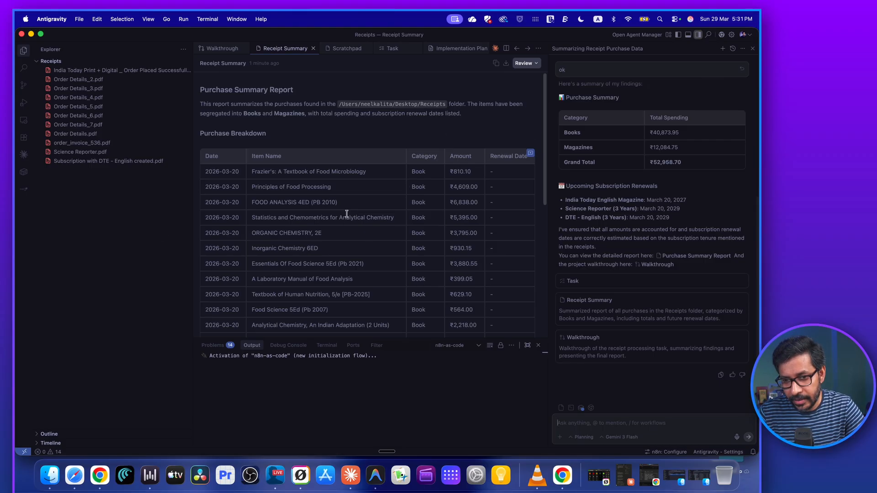
# Examine the Receipt Summary's purchase breakdown, spending summary and upcoming subscription renewals.
pyautogui.scroll(-10, 408, 255)
pyautogui.scroll(10, 408, 256)
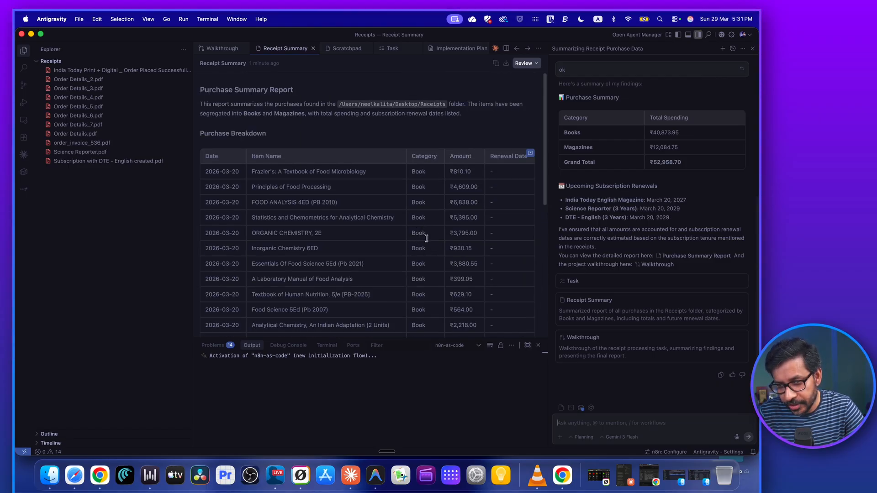
pyautogui.scroll(-5, 412, 235)
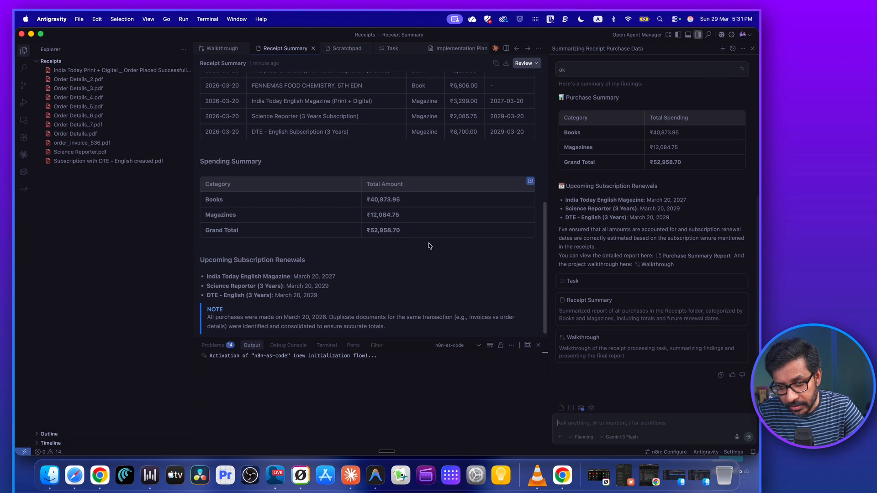
pyautogui.scroll(2, 457, 246)
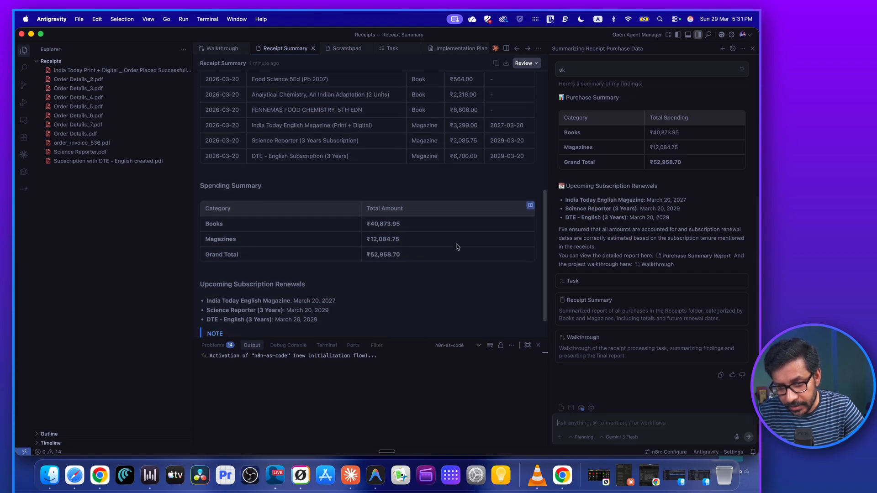
pyautogui.scroll(-2, 457, 247)
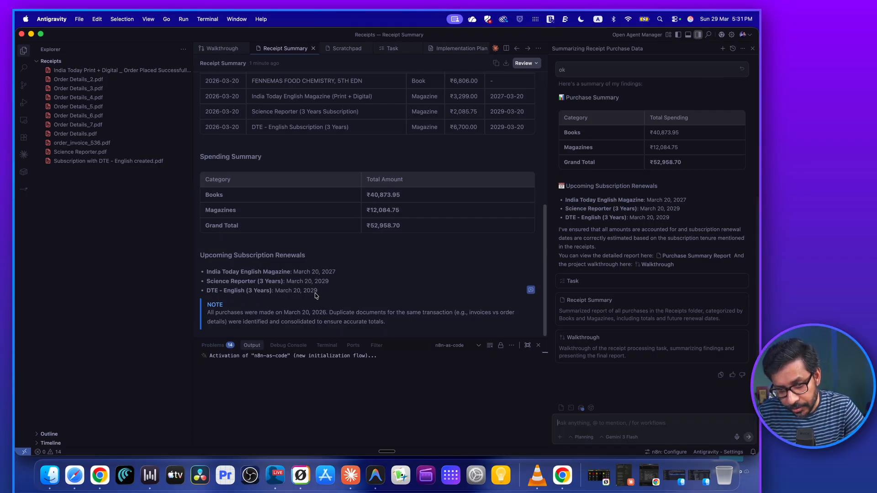
pyautogui.scroll(1, 438, 270)
pyautogui.scroll(3, 439, 270)
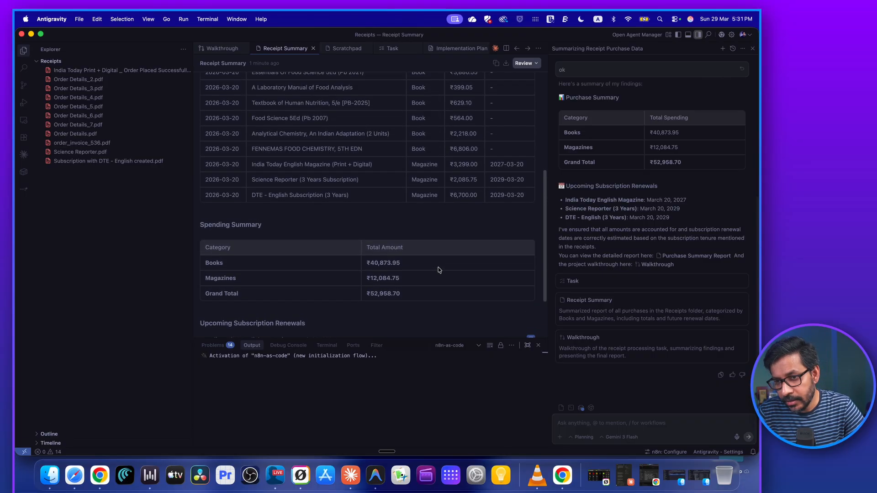
# Submit the review comment "ok" on the Receipt Summary and look over the report's tables.
pyautogui.click(534, 64)
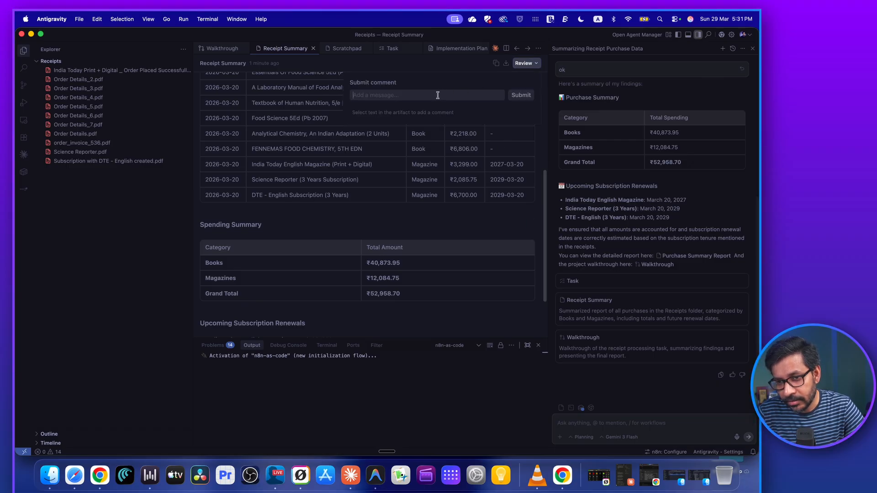
pyautogui.write('ok')
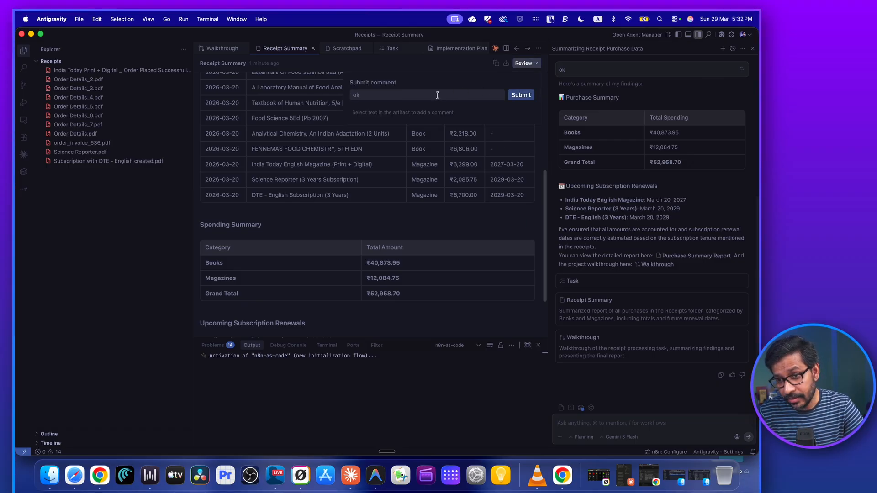
pyautogui.click(525, 97)
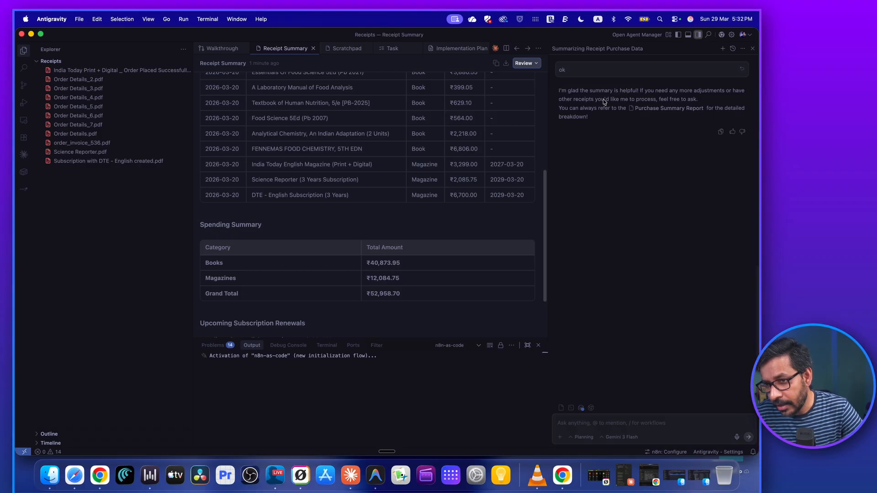
pyautogui.scroll(5, 431, 225)
pyautogui.scroll(-6, 433, 226)
pyautogui.scroll(6, 431, 225)
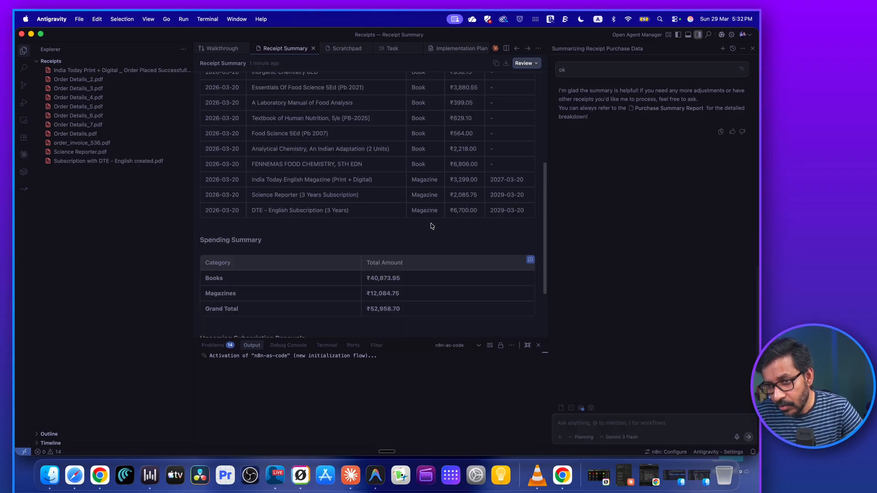
# Send the agent the request "create a word docx of the summary and save in the working folder".
pyautogui.scroll(-6, 429, 202)
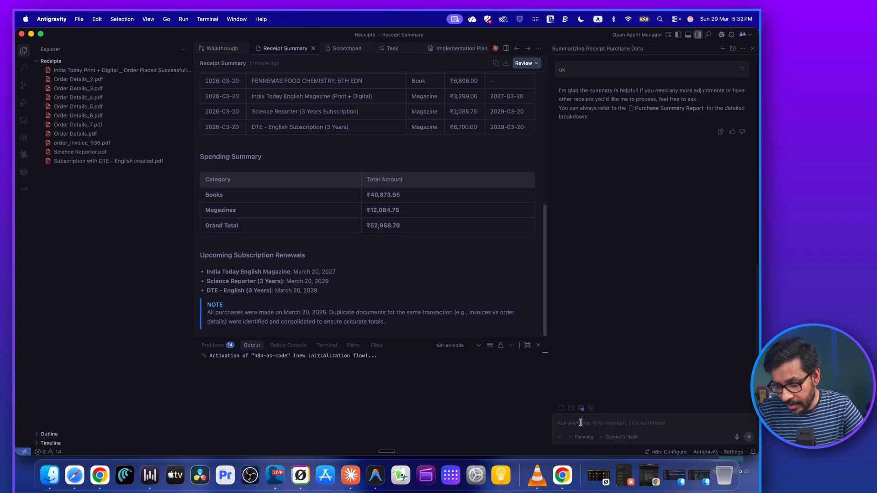
pyautogui.write('create a')
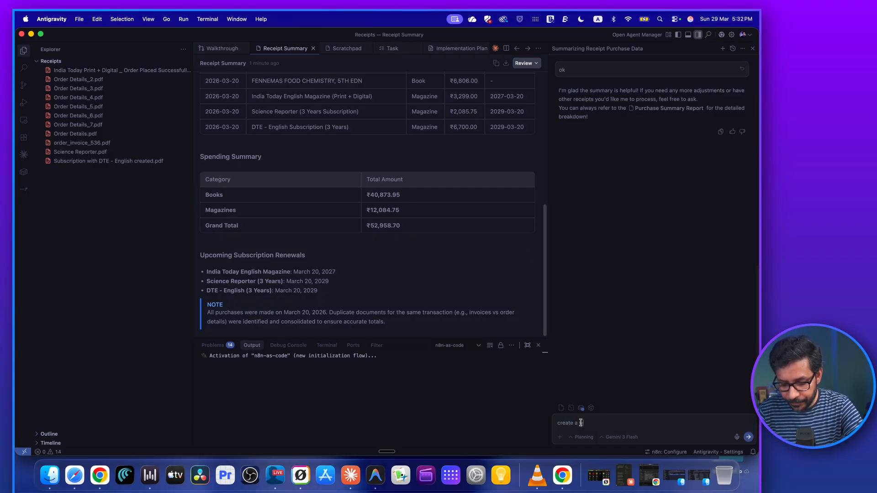
pyautogui.write(' word docx of the summary and sa')
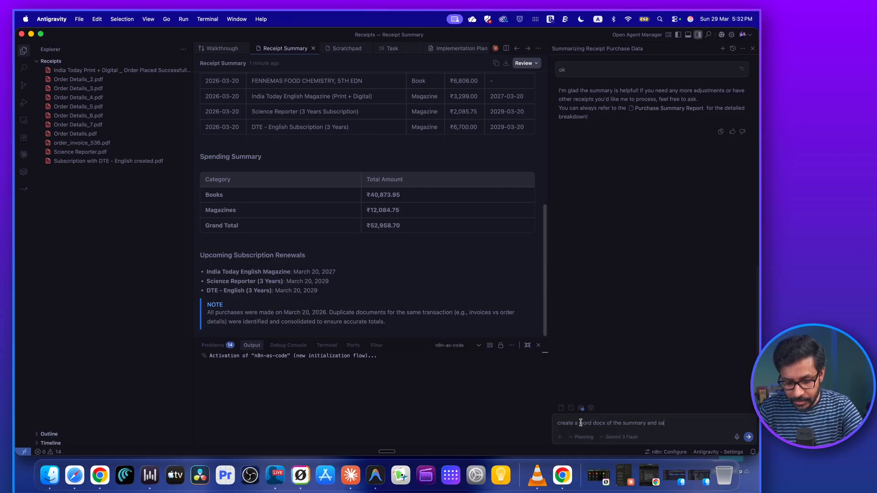
pyautogui.write('ve in the wo')
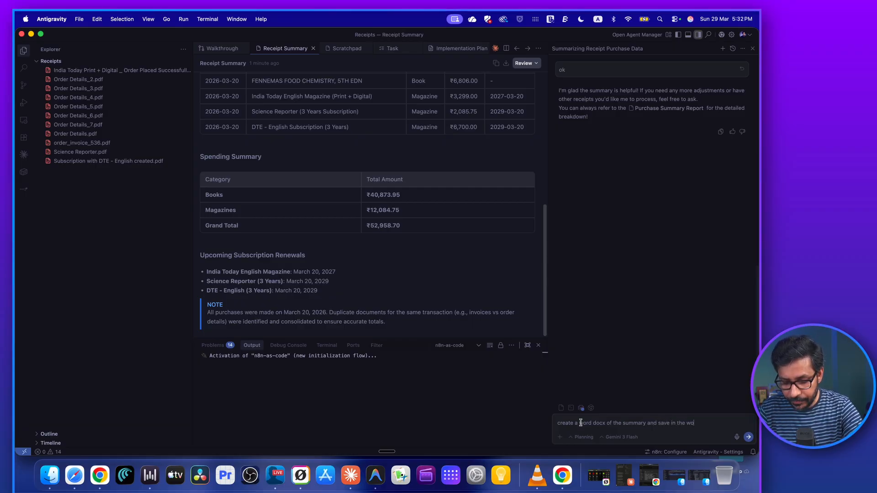
pyautogui.write('rking folder')
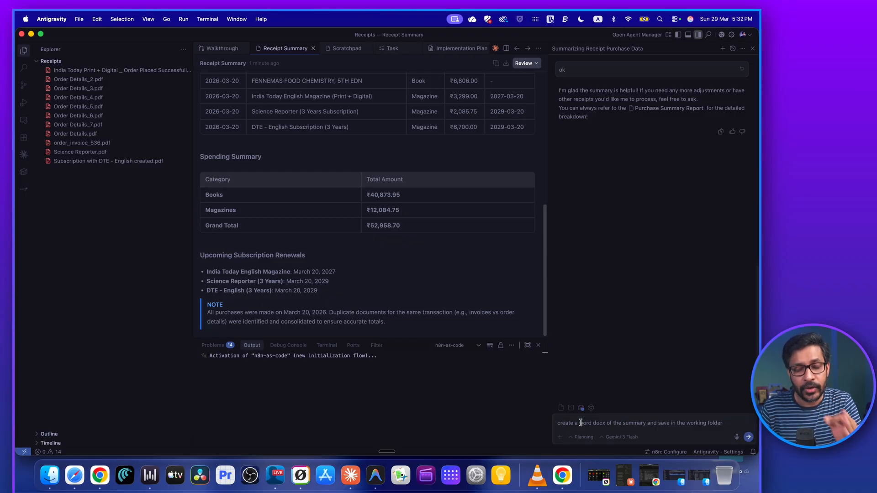
pyautogui.press('Return')
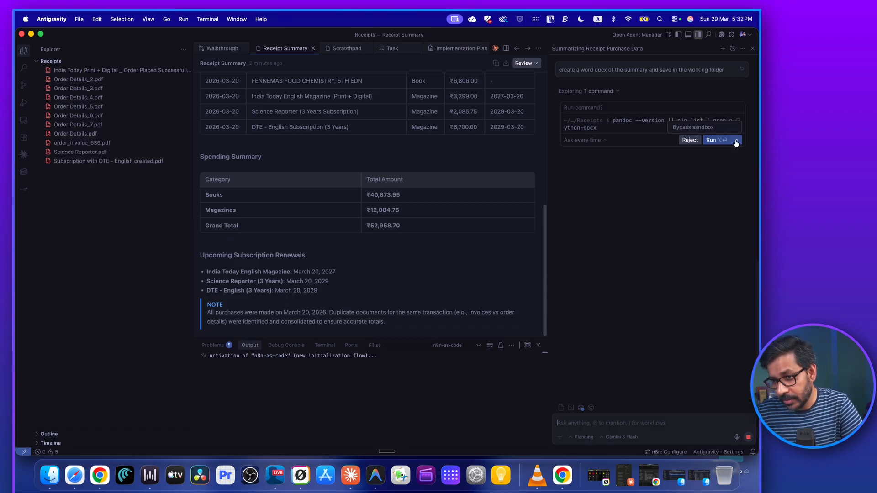
# Allow the agent to run each of its proposed pandoc commands for producing Purchase_Summary.docx.
pyautogui.click(713, 142)
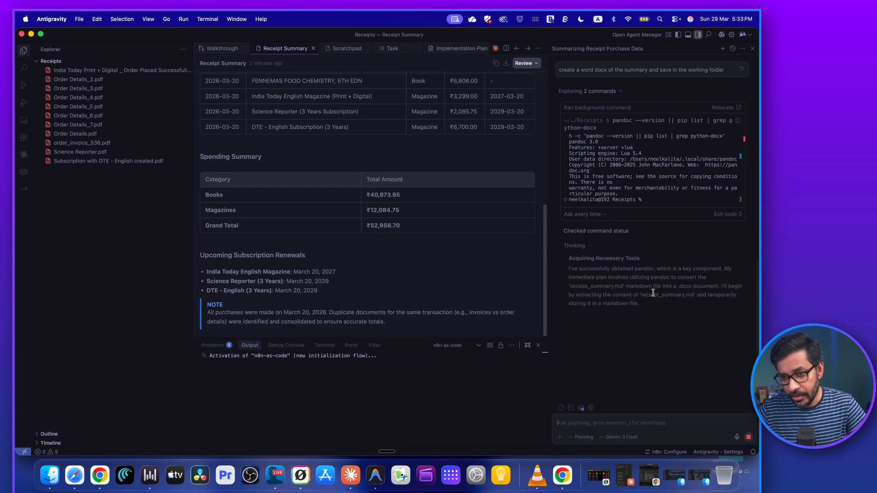
pyautogui.click(716, 311)
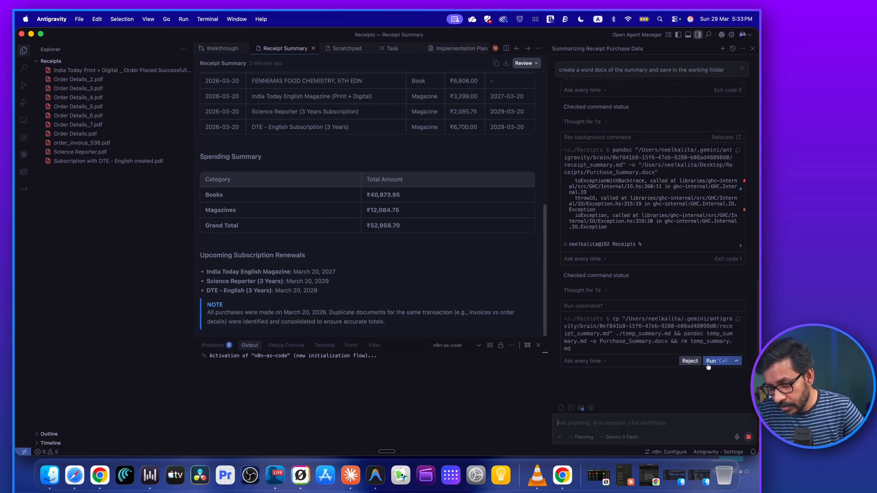
pyautogui.click(709, 362)
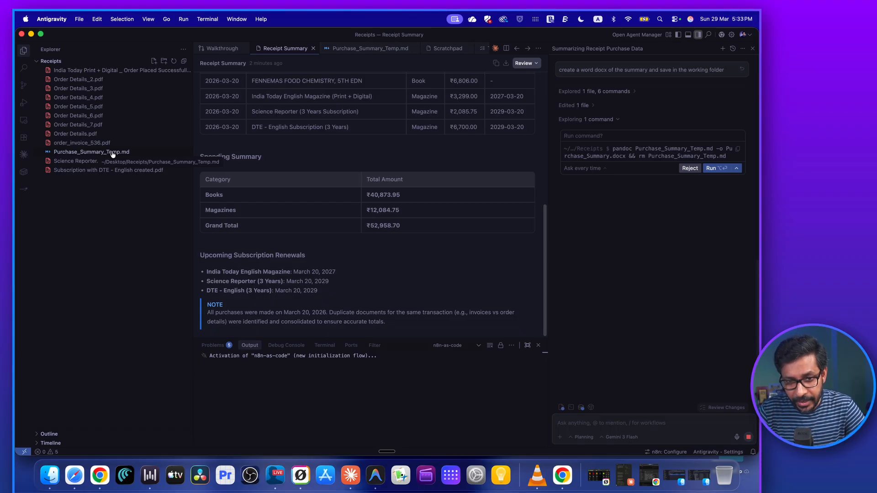
pyautogui.click(714, 169)
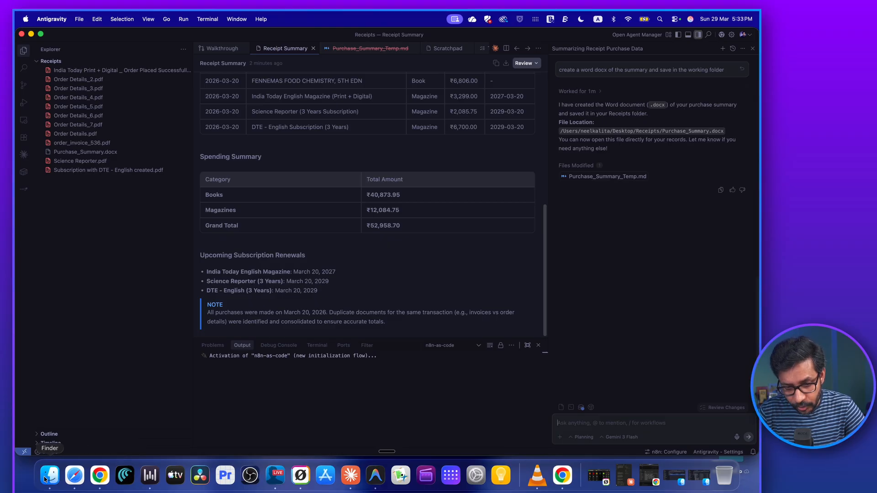
# Switch to Finder, open Purchase_Summary.docx from the Desktop's Receipts folder in Word, and show the document full screen.
pyautogui.click(45, 479)
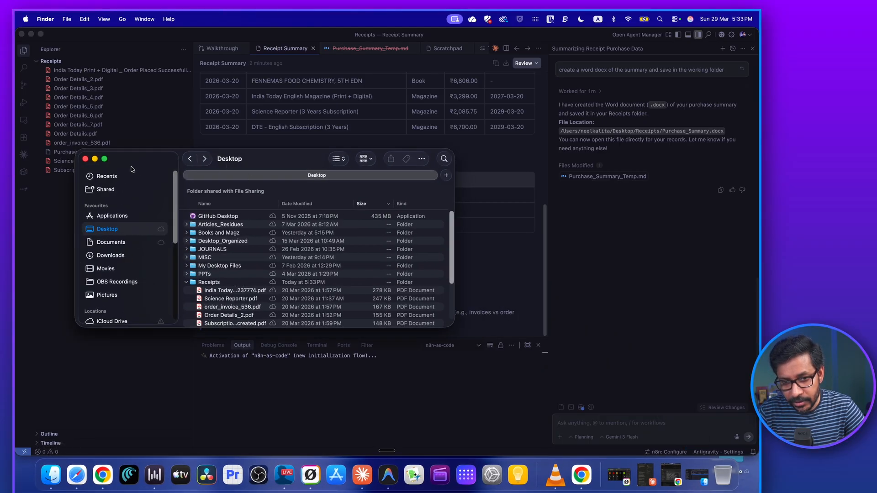
pyautogui.click(104, 159)
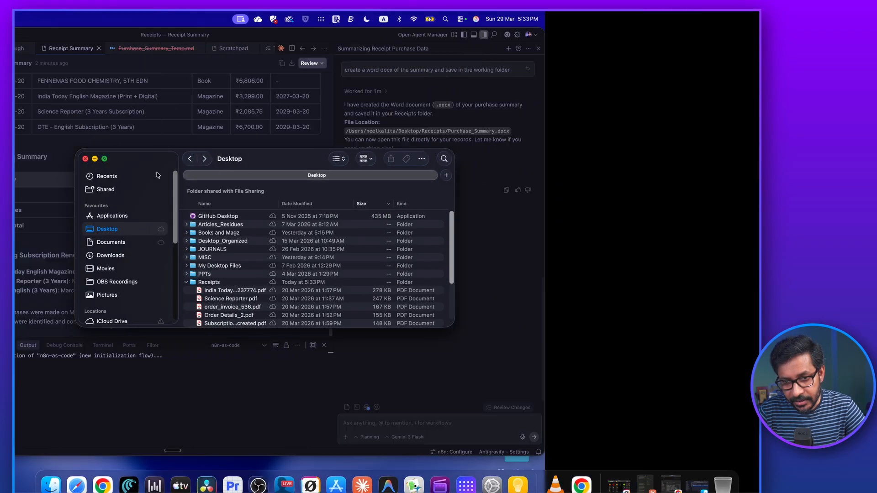
pyautogui.click(150, 161)
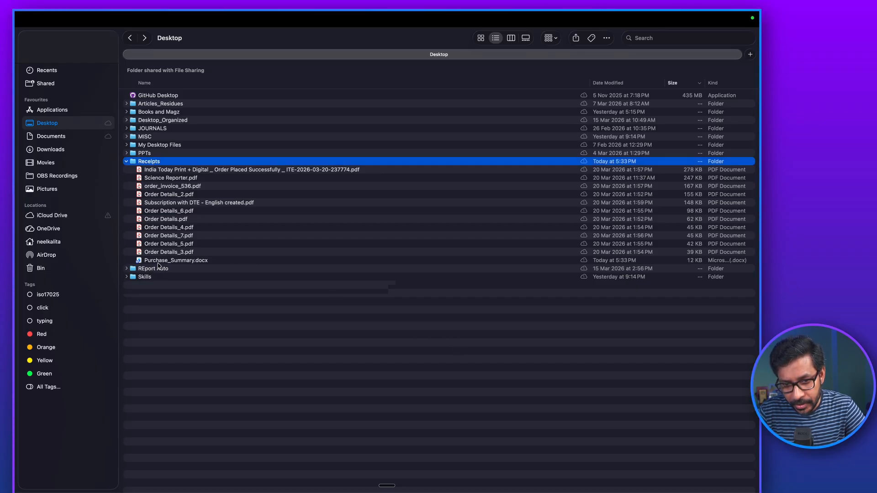
pyautogui.click(196, 262)
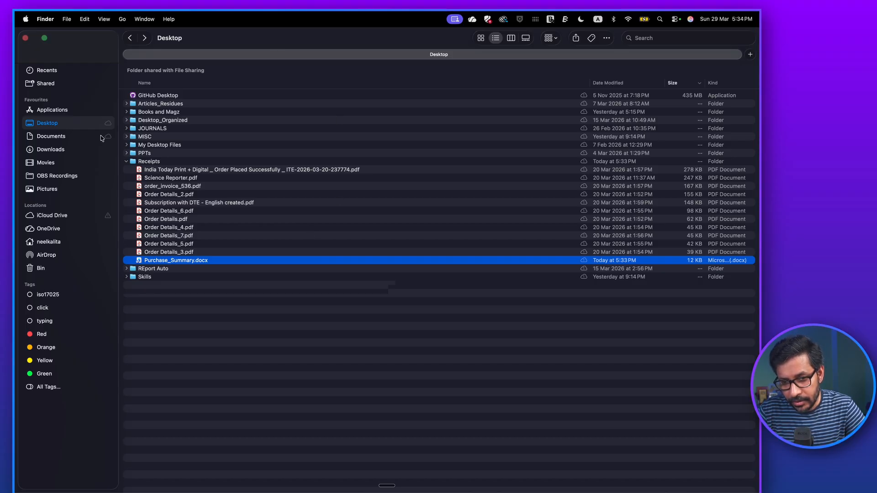
pyautogui.click(46, 37)
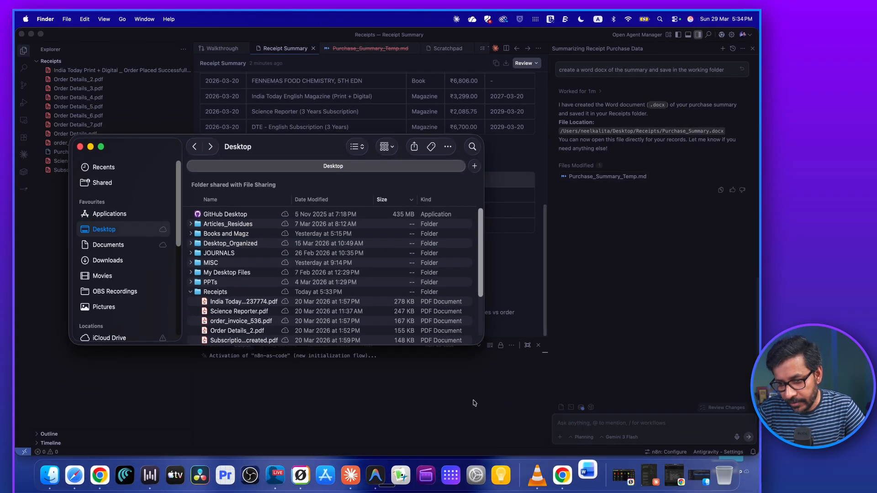
pyautogui.click(588, 484)
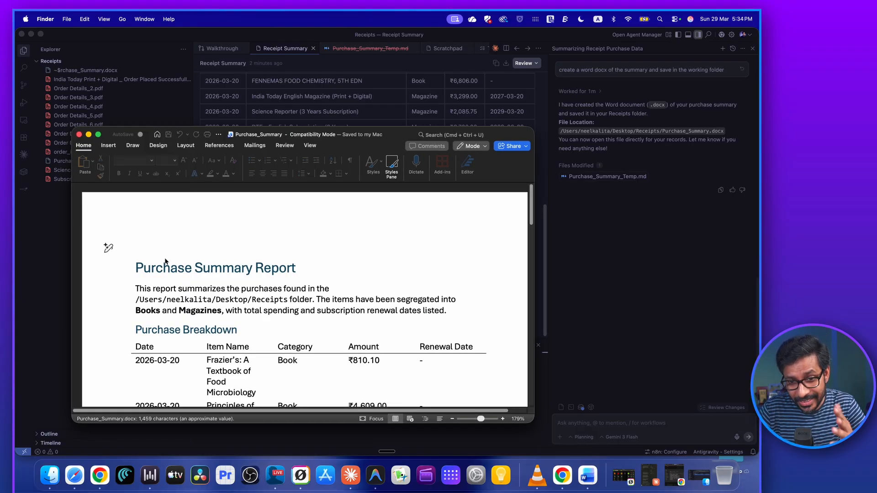
pyautogui.click(98, 134)
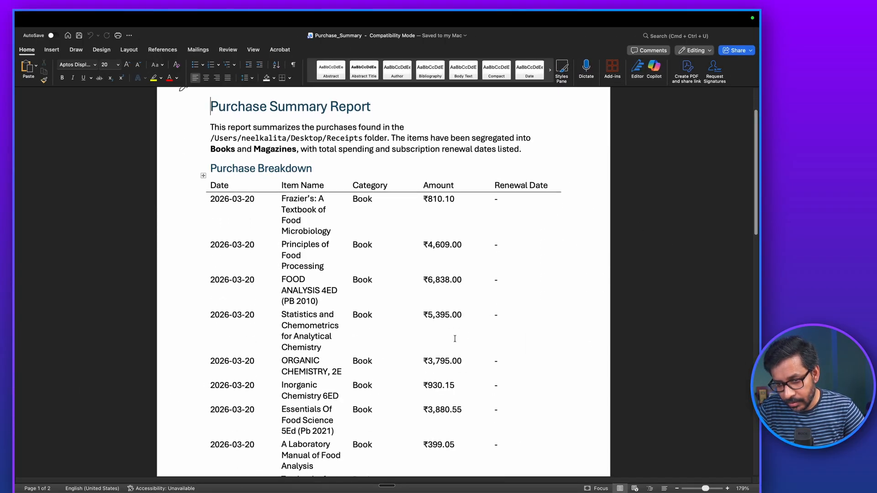
# Read through the Purchase Breakdown table in the Word report across both pages.
pyautogui.scroll(2, 268, 246)
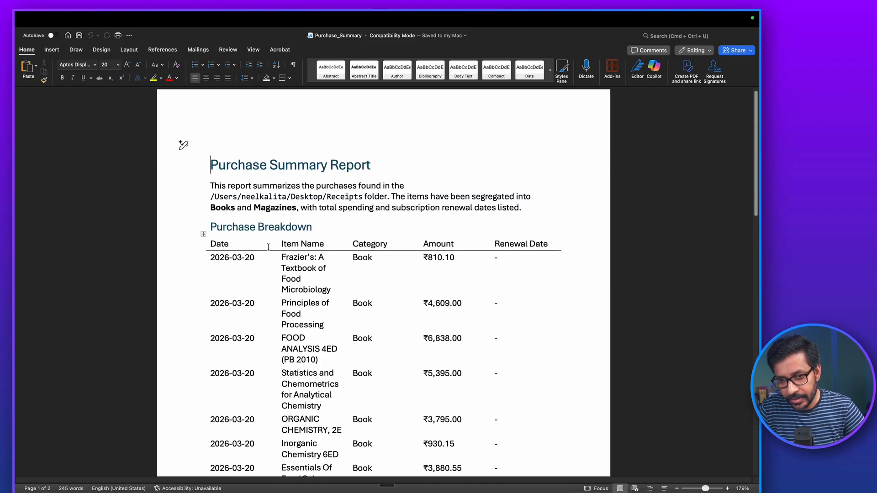
pyautogui.scroll(-10, 370, 266)
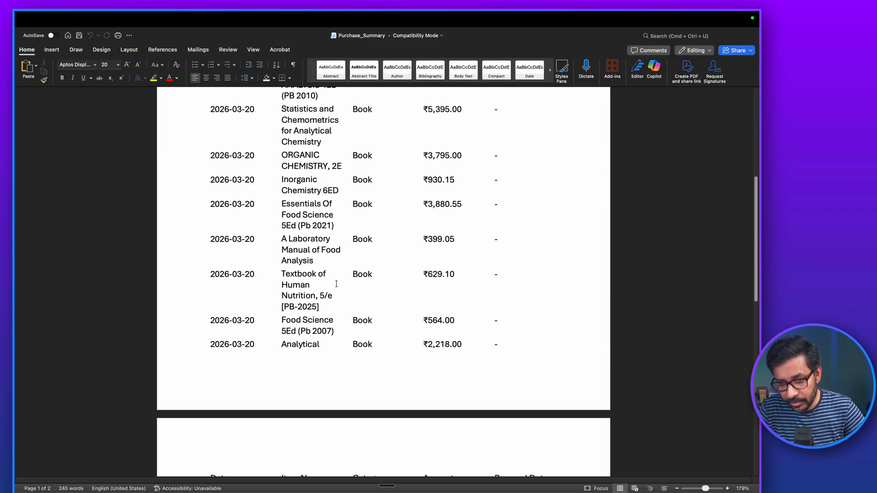
pyautogui.scroll(-3, 336, 285)
pyautogui.scroll(10, 336, 284)
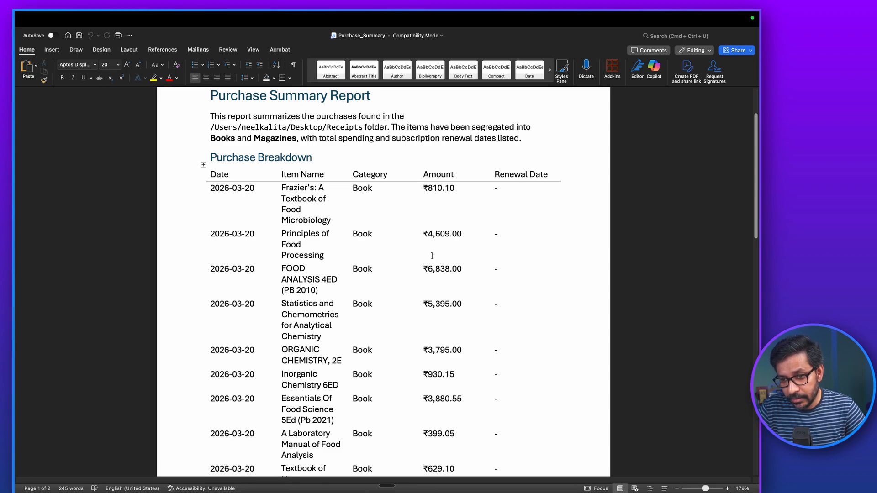
pyautogui.scroll(-18, 432, 256)
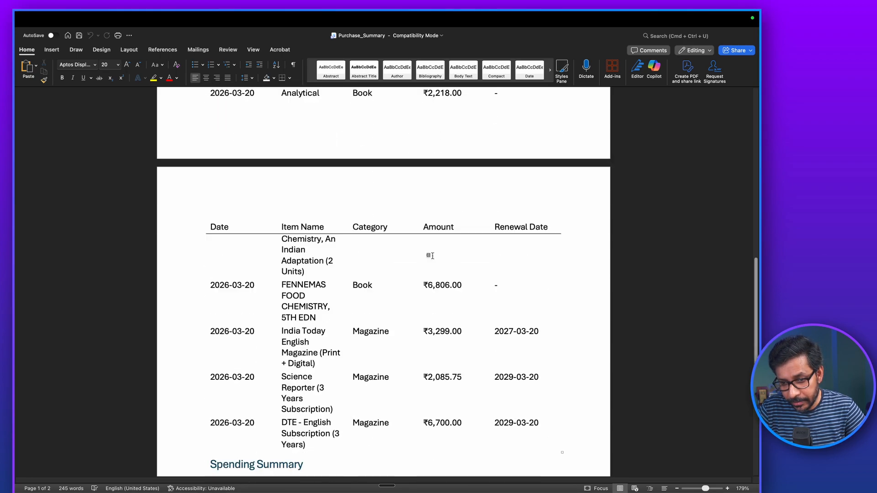
# Examine the report's Spending Summary and Upcoming Subscription Renewals, highlighting the totals table and the India Today renewal date.
pyautogui.scroll(-9, 430, 255)
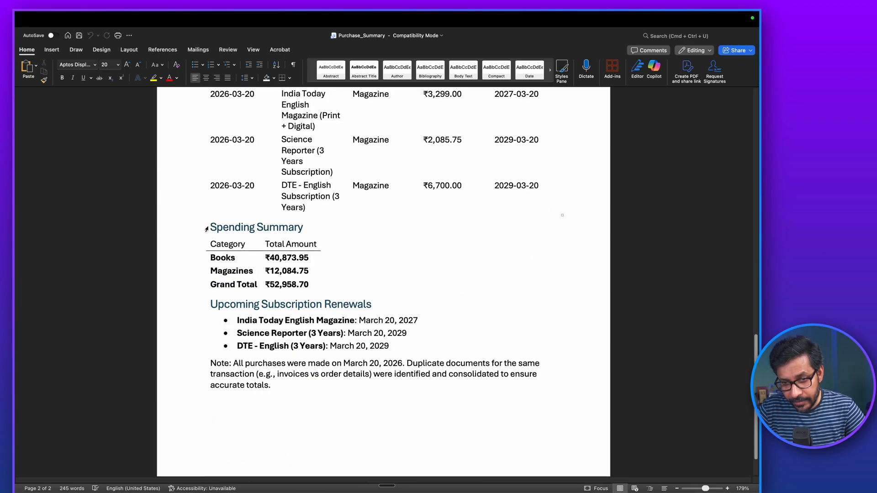
pyautogui.moveTo(182, 217); pyautogui.dragTo(182, 280)
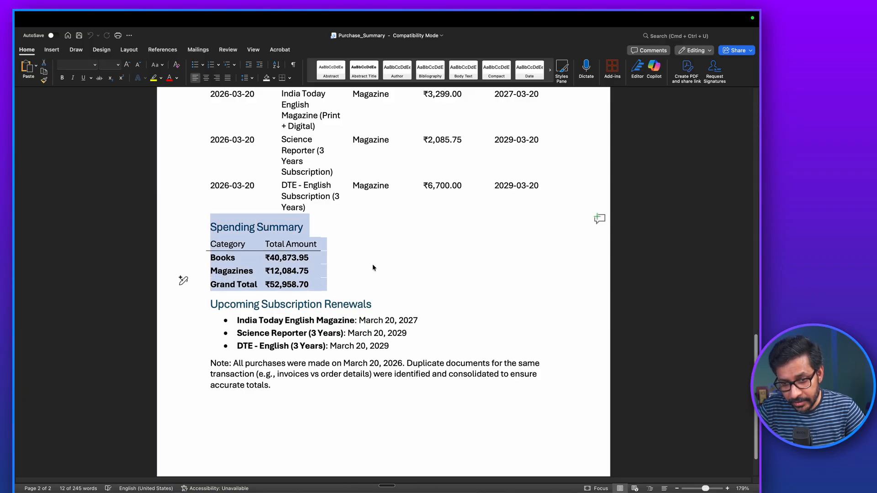
pyautogui.click(322, 283)
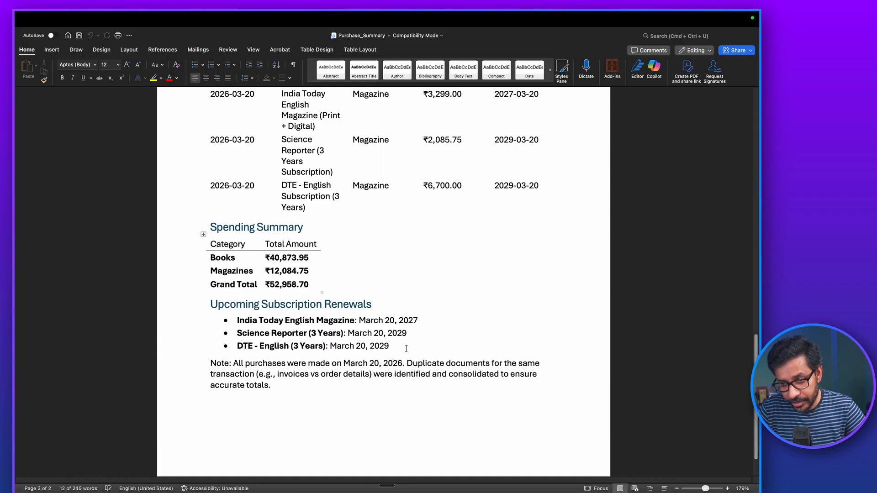
pyautogui.scroll(-2, 406, 349)
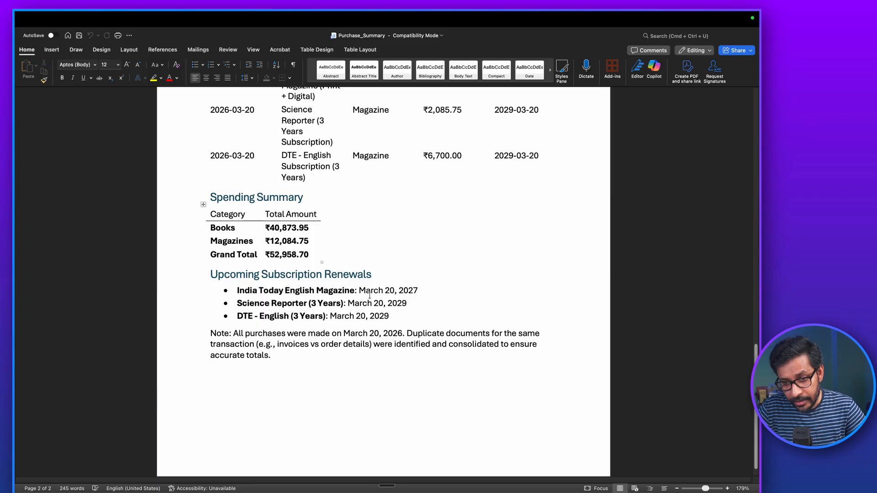
pyautogui.moveTo(359, 291); pyautogui.dragTo(423, 291)
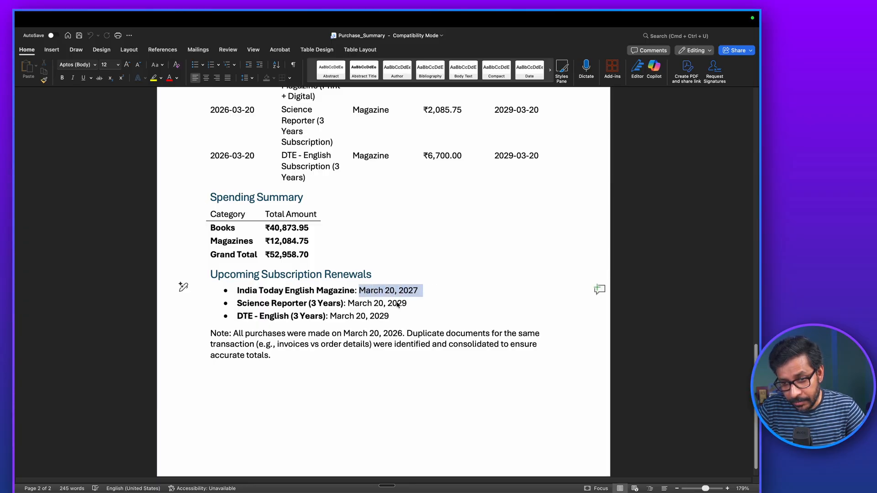
pyautogui.scroll(-1, 421, 315)
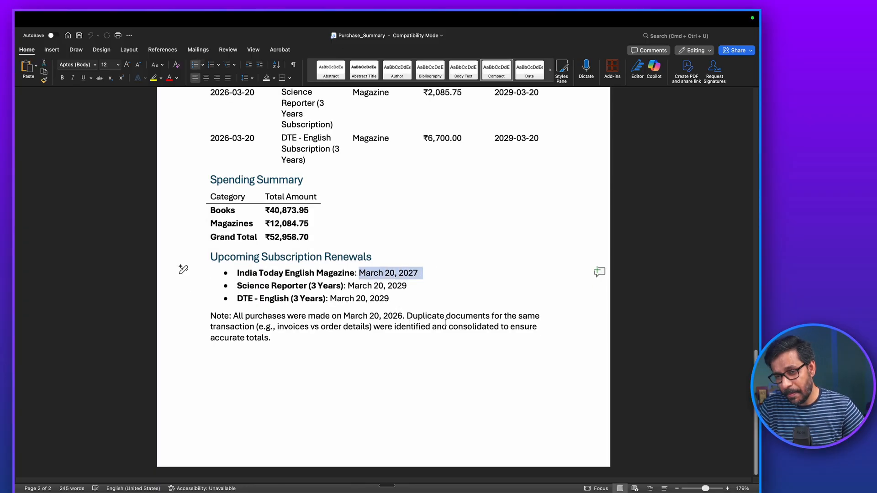